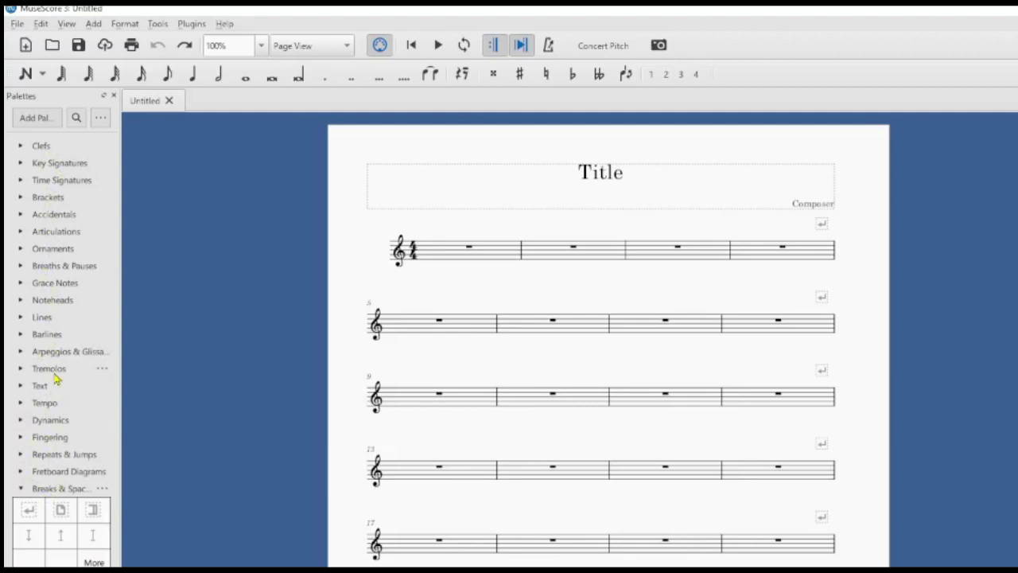
Step: Put a system break after measure 2 so the first line holds two measures
click(21, 488)
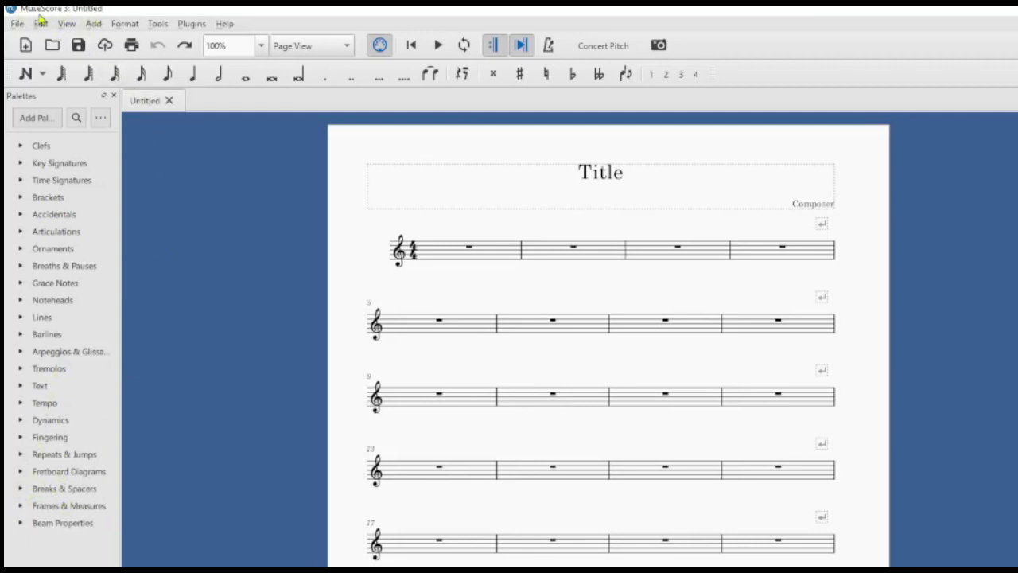
click(20, 489)
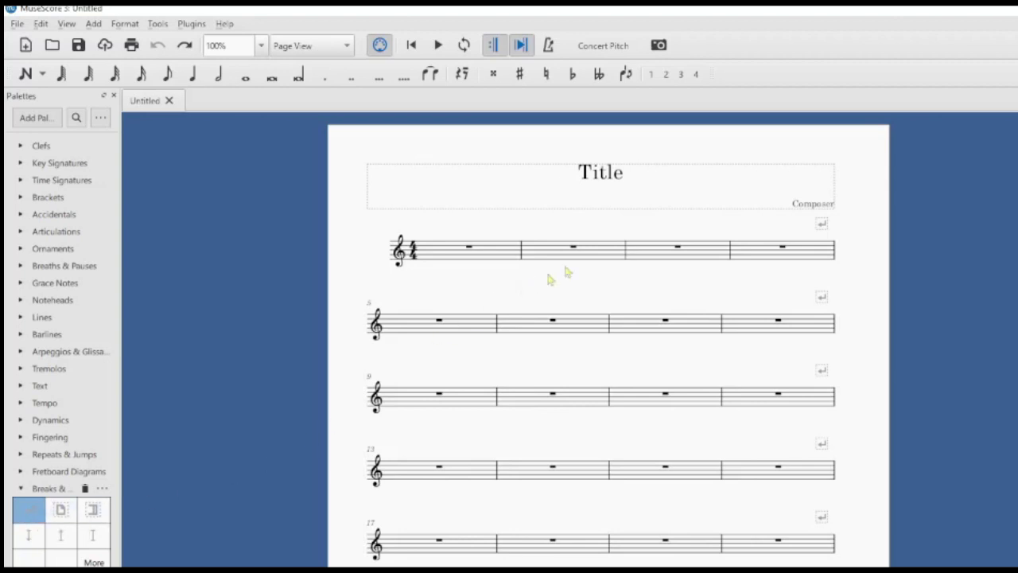
click(590, 257)
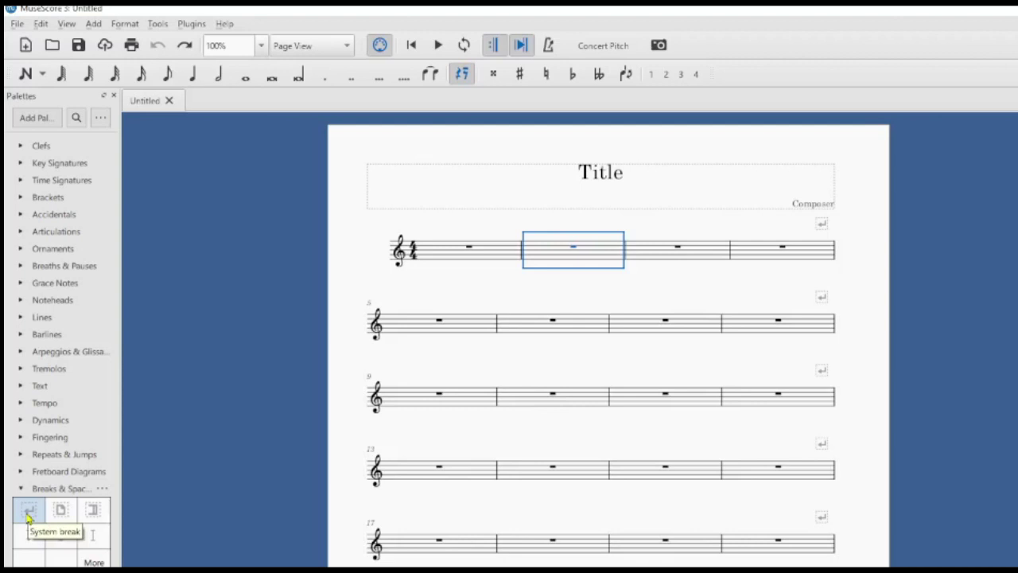
click(28, 511)
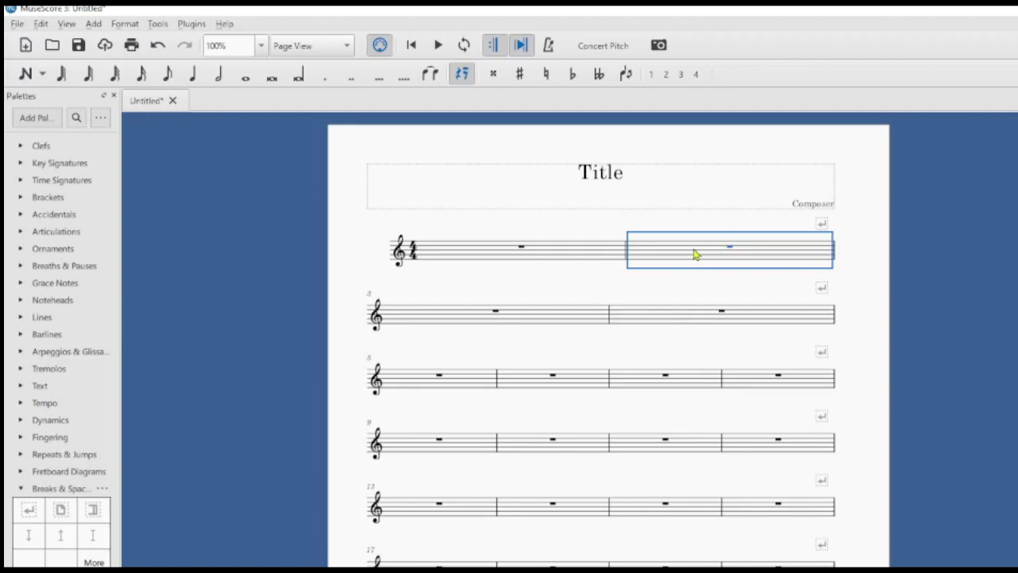
click(91, 26)
mouse_move(120, 93)
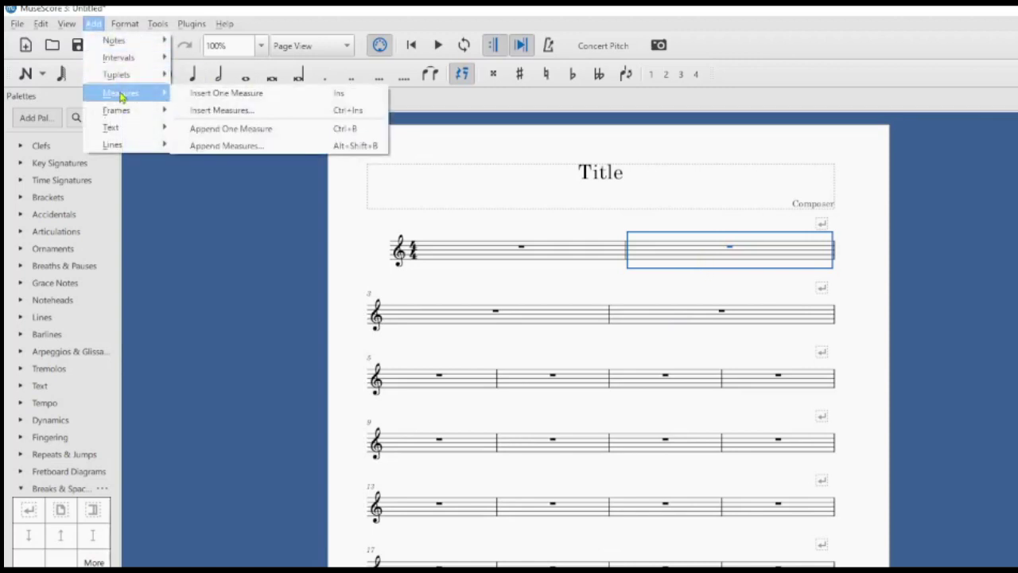
click(239, 227)
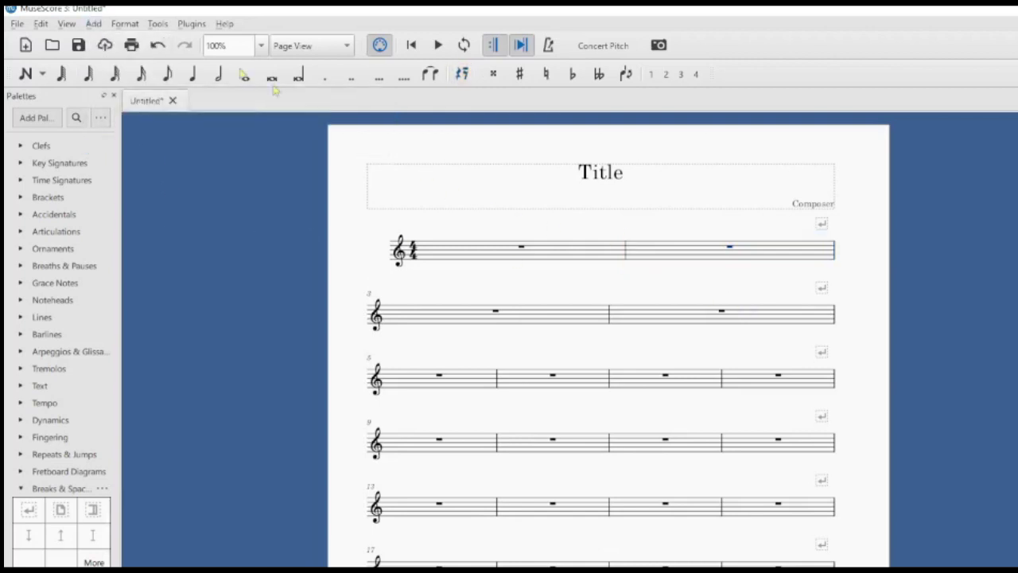
click(762, 258)
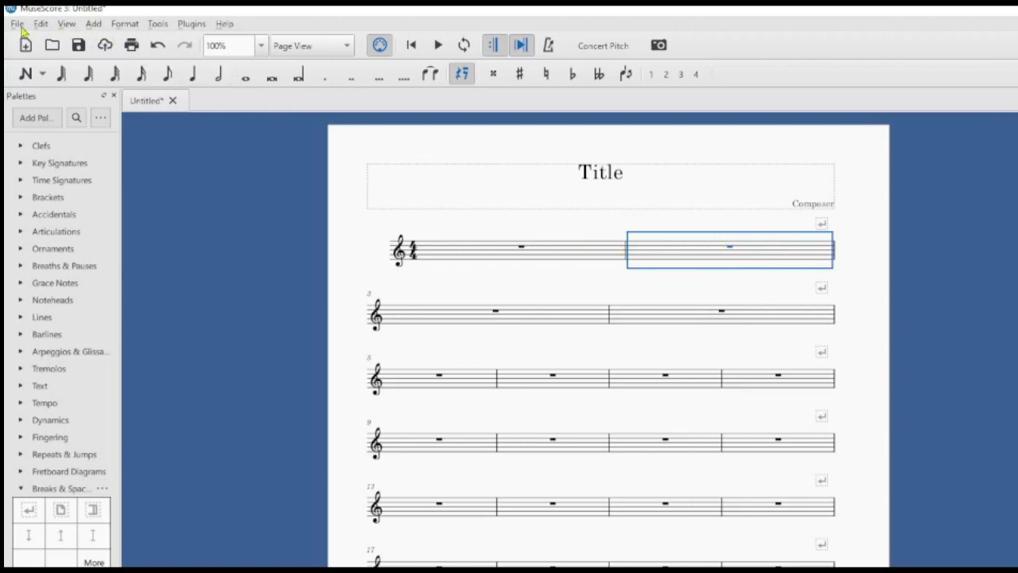
click(93, 25)
mouse_move(121, 93)
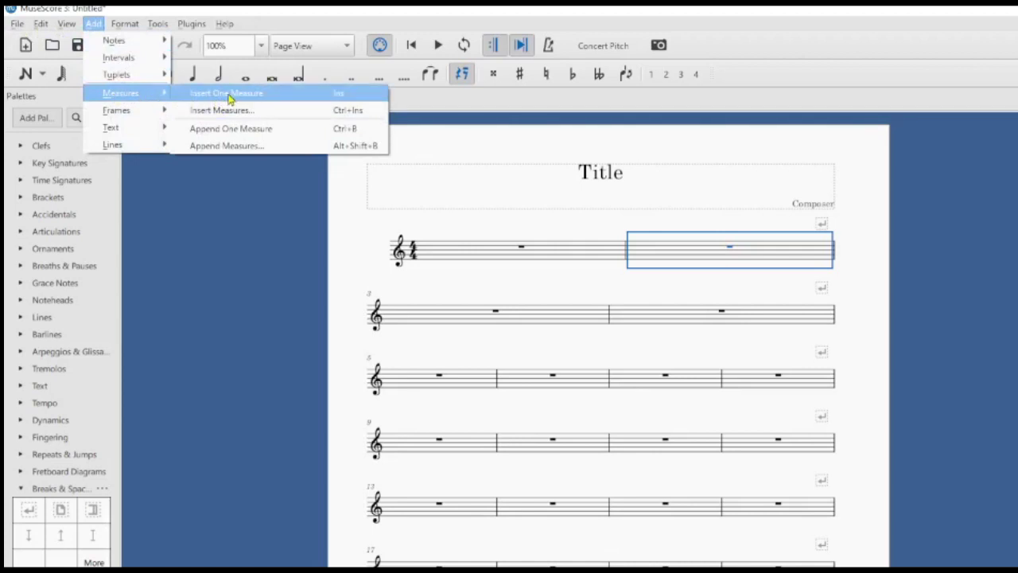
click(230, 96)
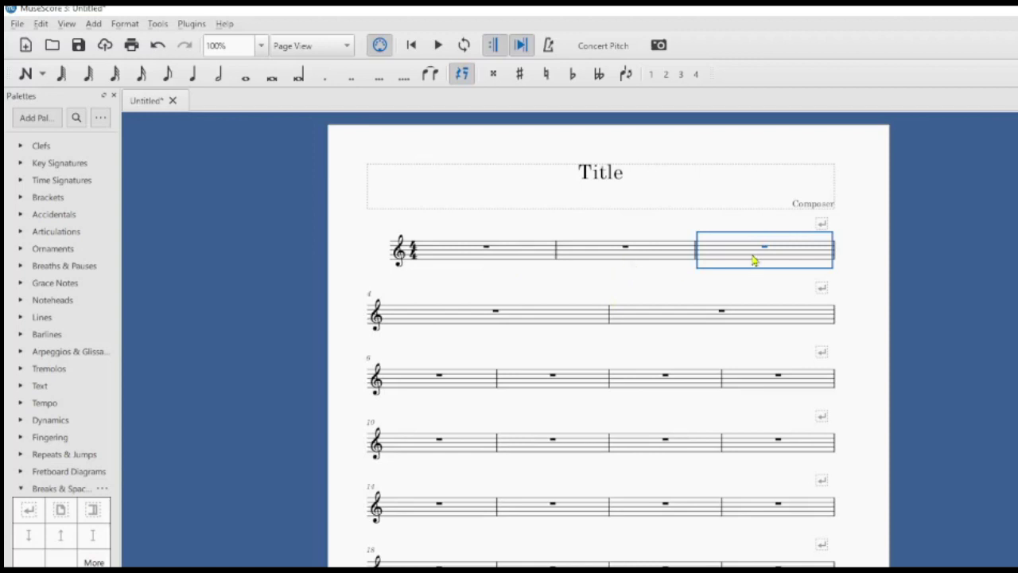
click(685, 324)
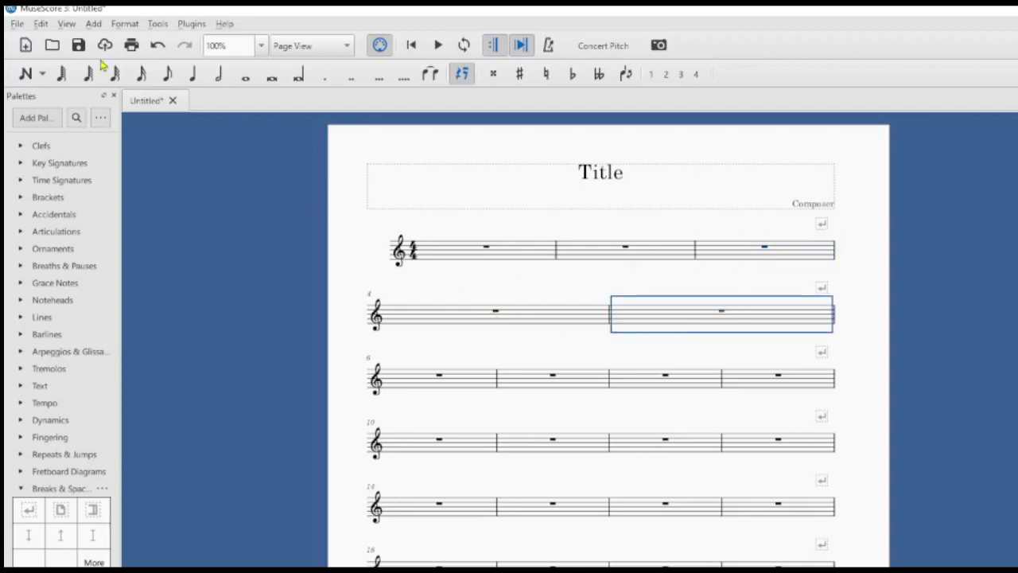
click(768, 326)
click(93, 24)
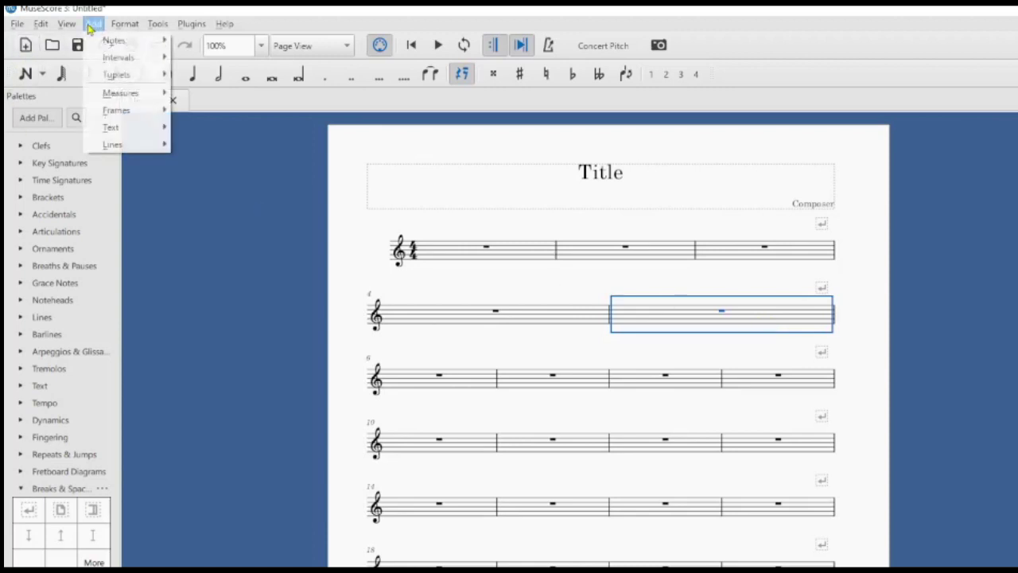
mouse_move(121, 93)
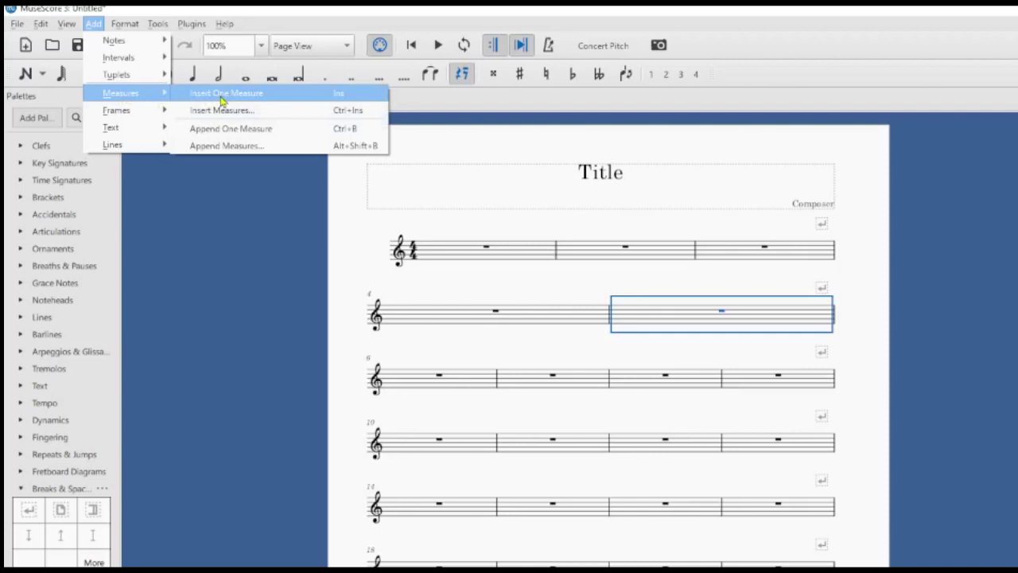
click(223, 94)
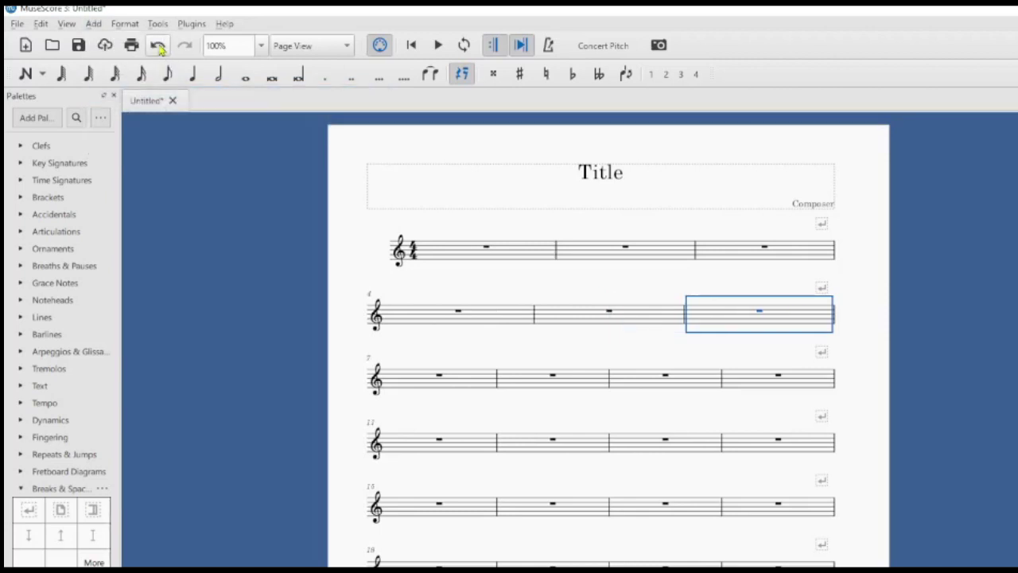
click(158, 47)
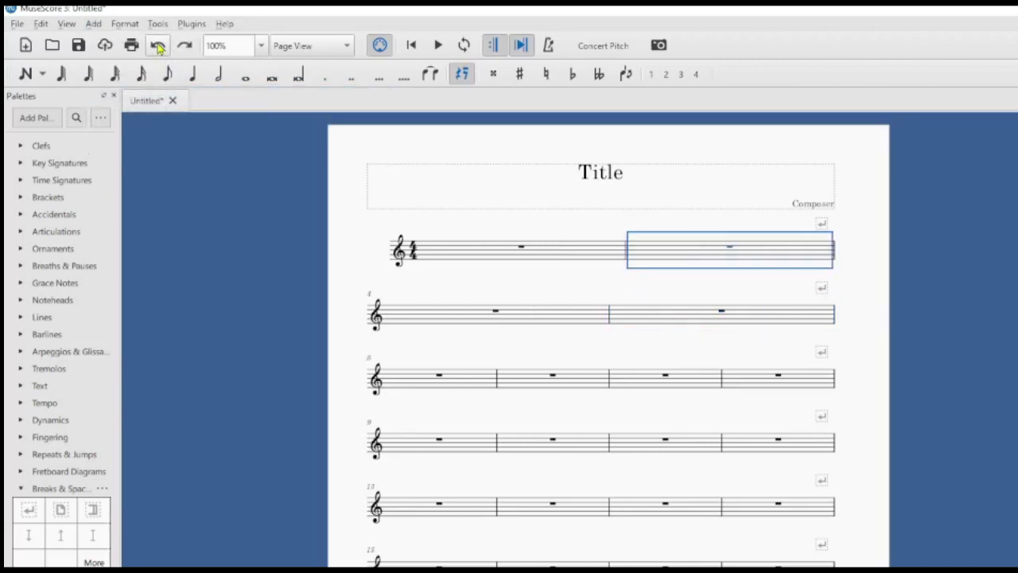
Step: Undo to four measures per line, then try and undo a break after measure 2 with one inserted measure
click(159, 46)
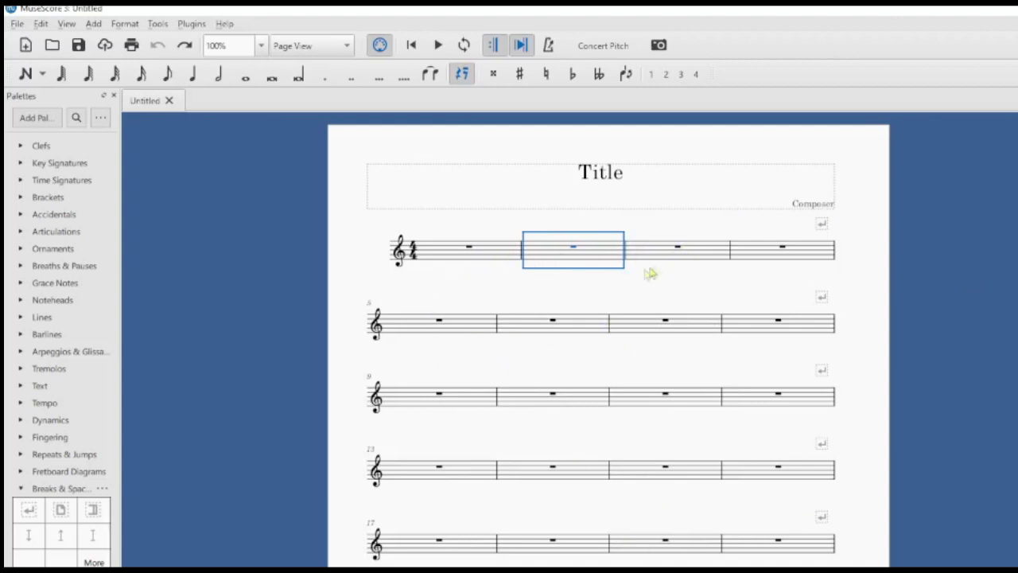
click(348, 240)
click(551, 259)
click(28, 511)
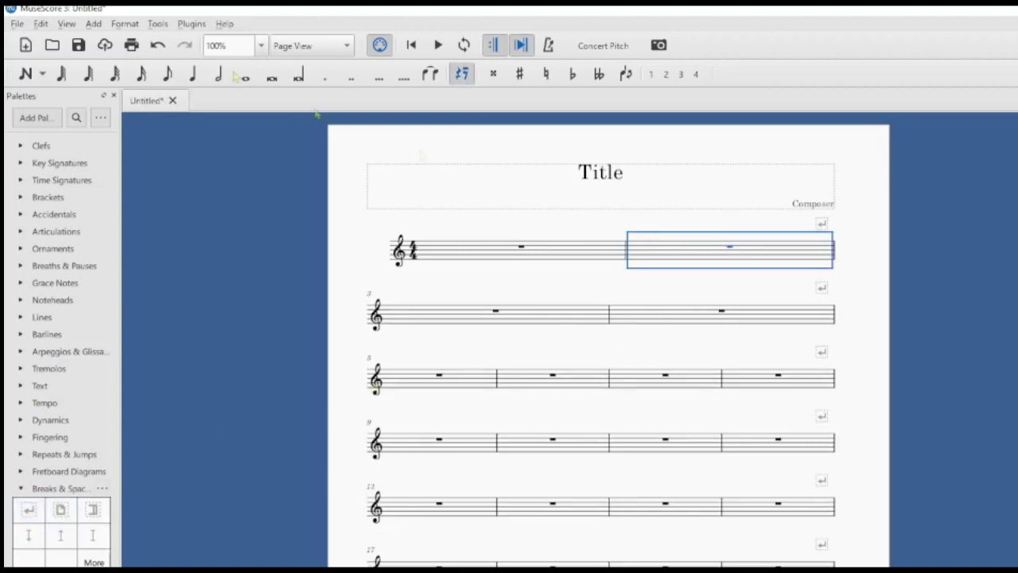
click(93, 24)
mouse_move(119, 93)
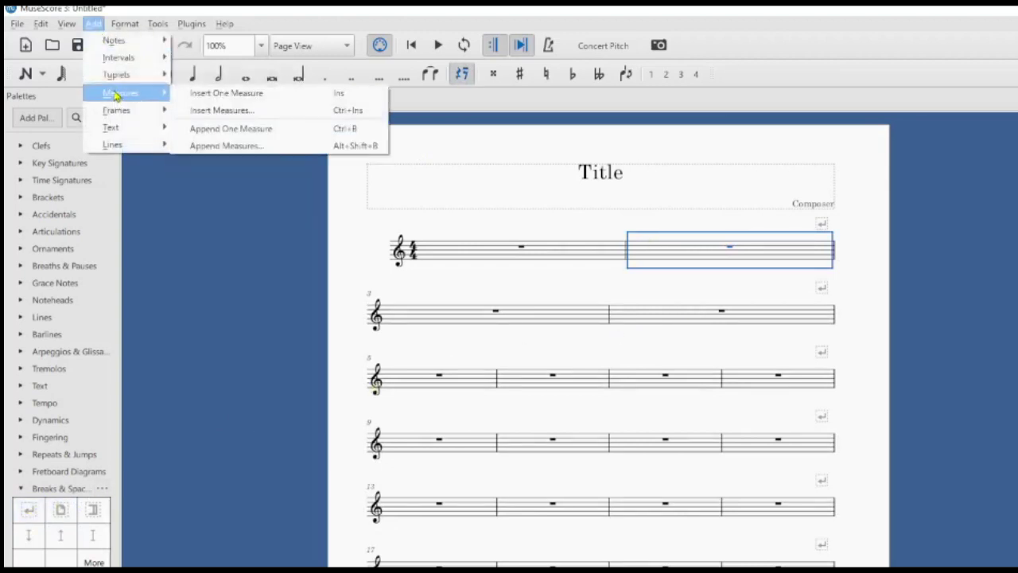
click(211, 93)
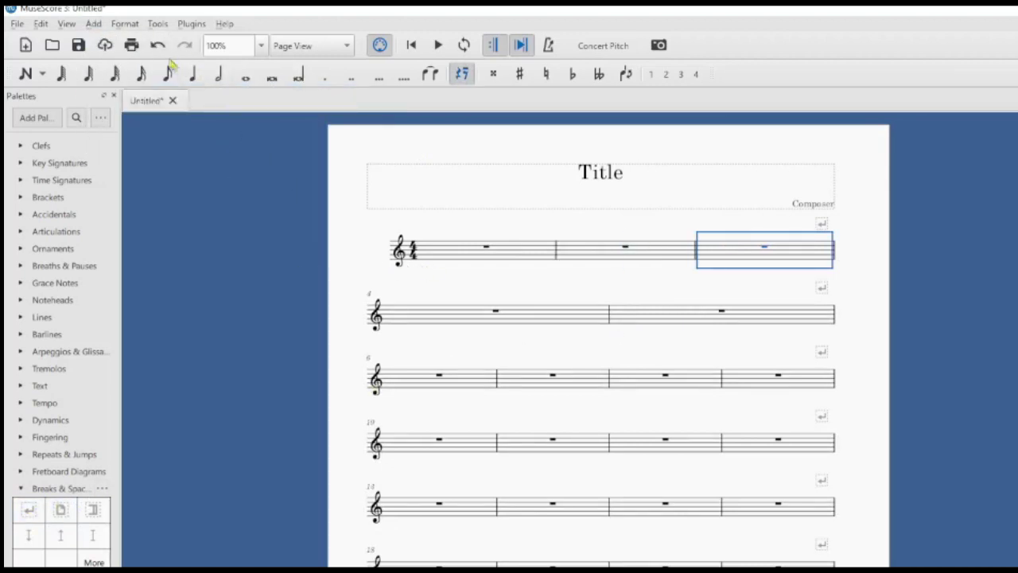
click(158, 45)
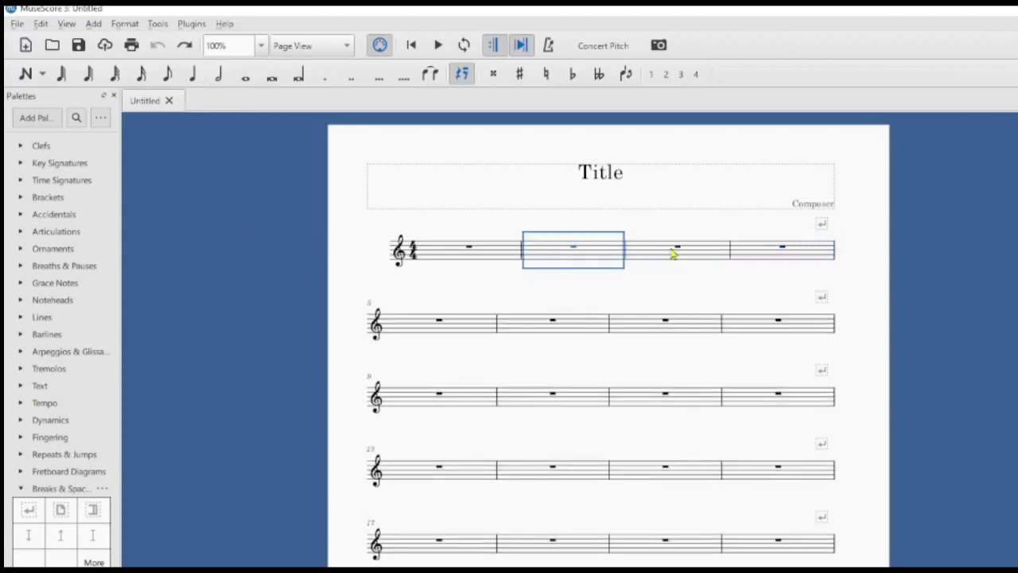
Step: Break the first system after measure 3, insert measures into the second system, then undo them
click(661, 253)
click(33, 513)
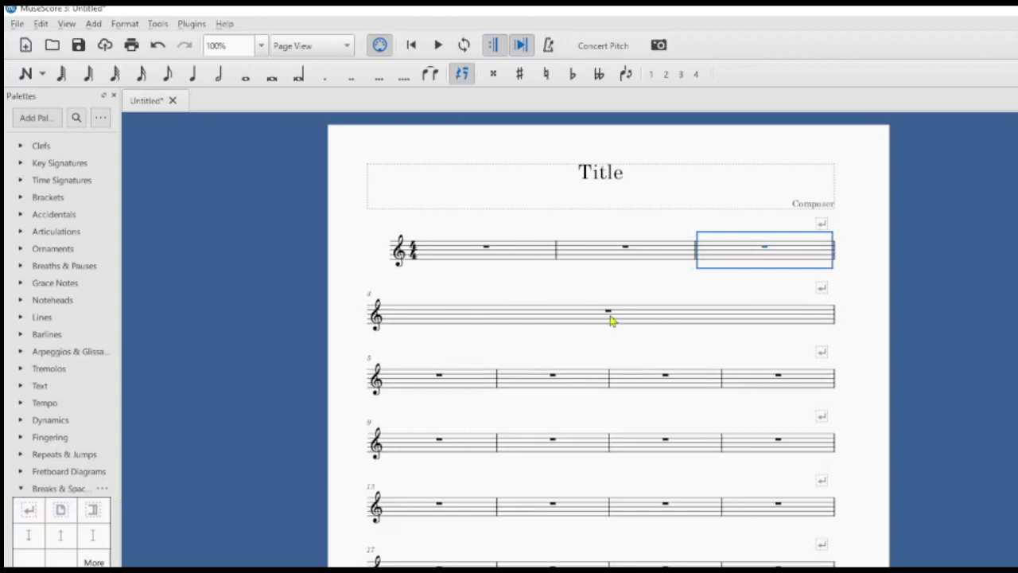
click(544, 324)
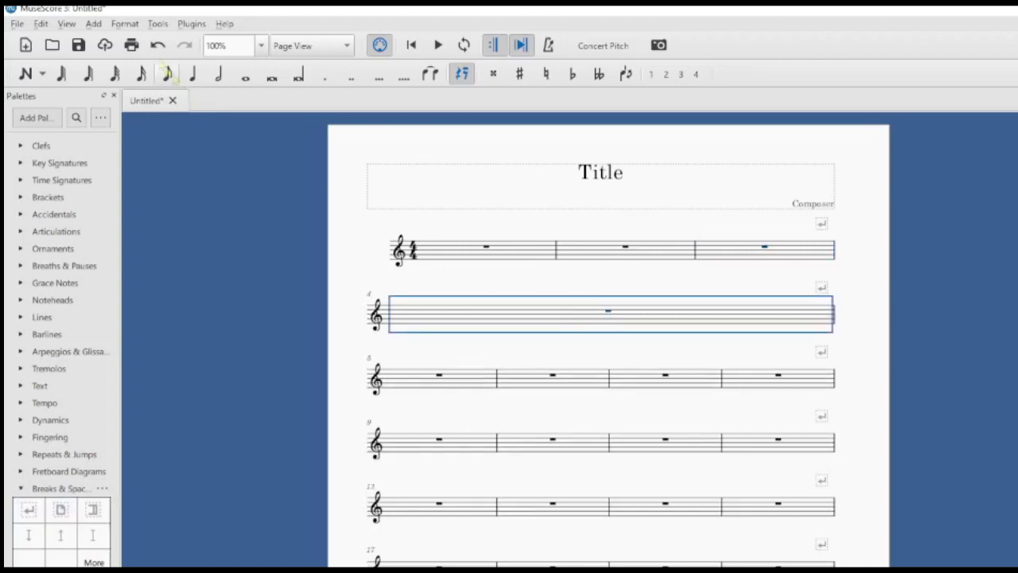
click(94, 24)
mouse_move(121, 94)
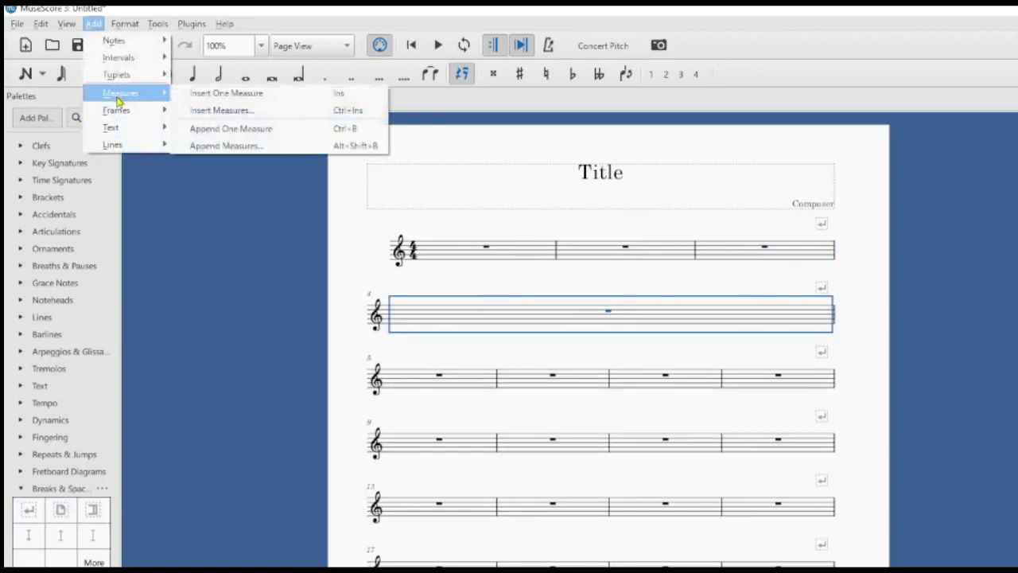
click(202, 94)
click(94, 23)
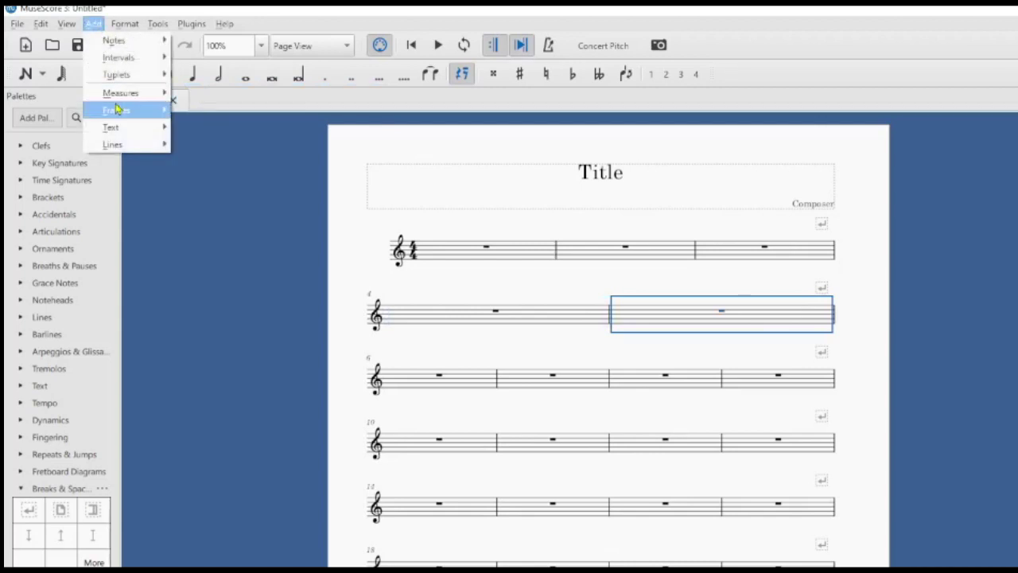
click(231, 93)
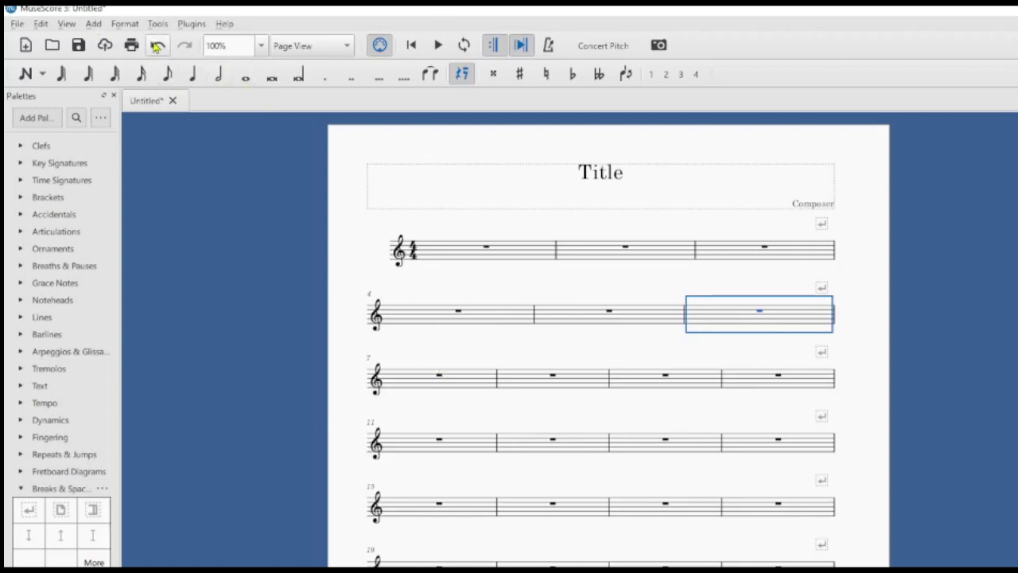
click(157, 45)
Step: Revert to four measures, then add a break after measure 2 and insert one measure
click(158, 46)
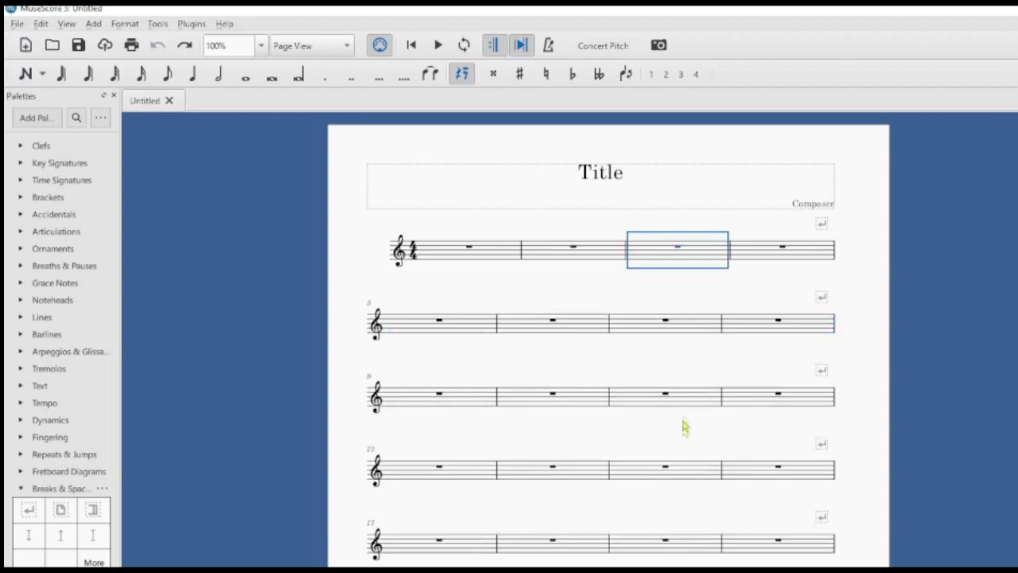
click(547, 253)
click(32, 511)
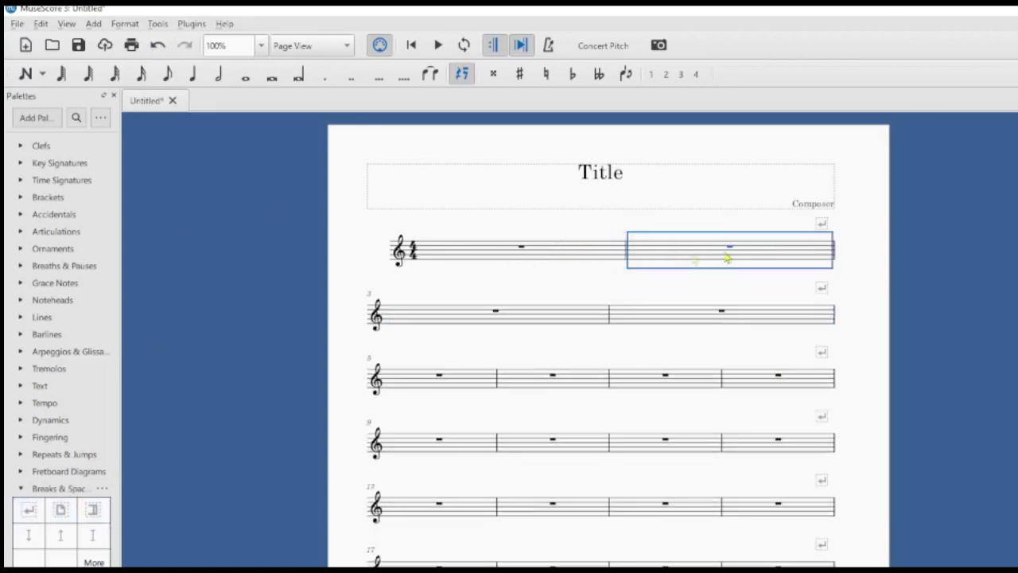
click(93, 23)
mouse_move(121, 93)
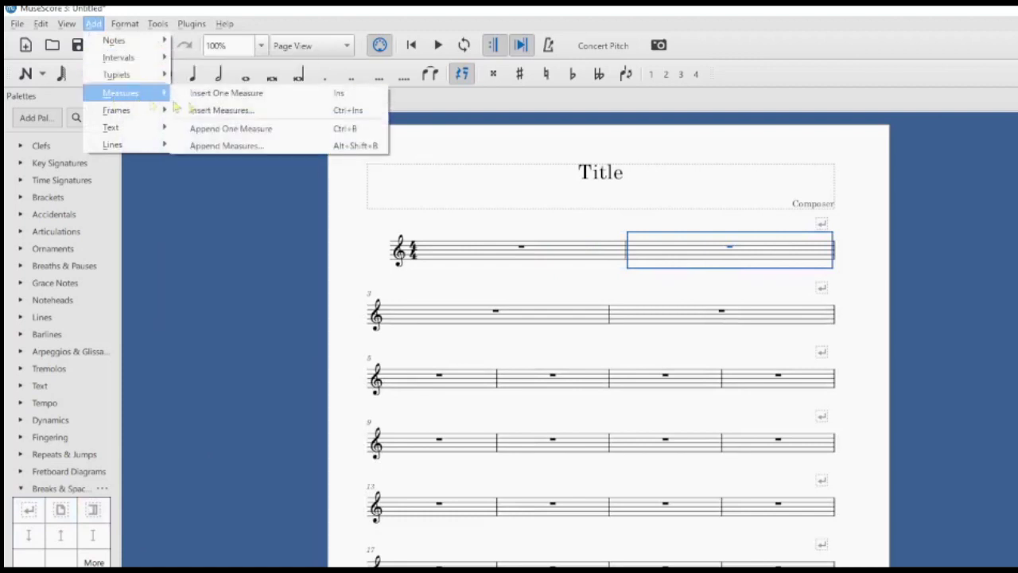
click(224, 93)
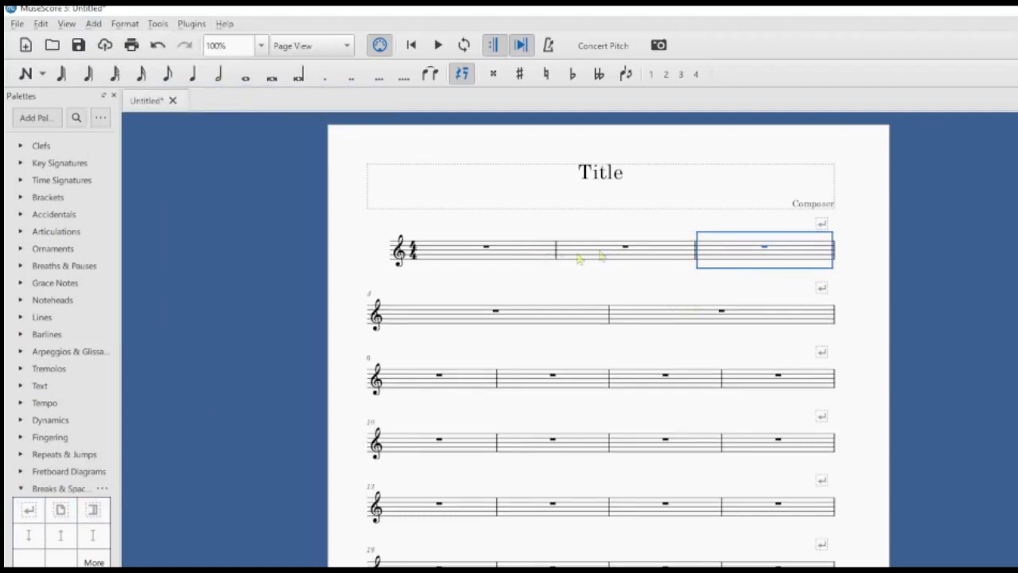
Step: Copy a measure onto measure 2, insert a measure at measure 3, then undo back to four per line
right_click(724, 253)
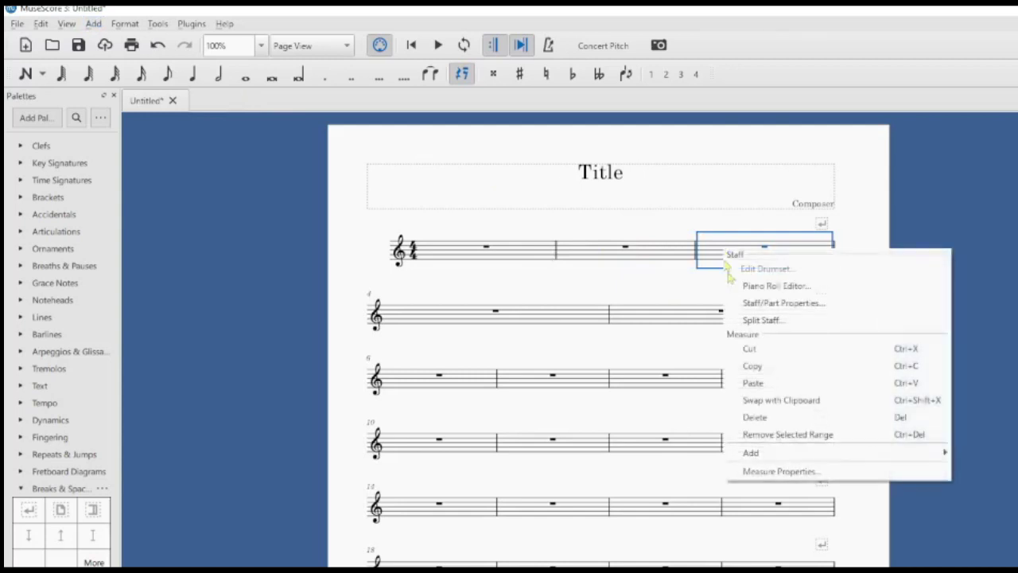
click(754, 369)
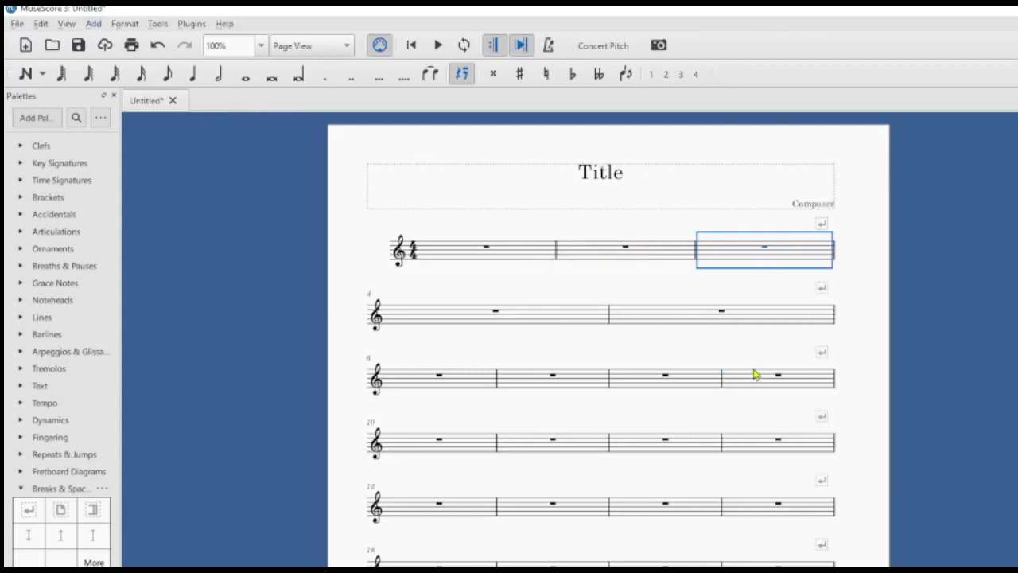
click(585, 257)
right_click(586, 257)
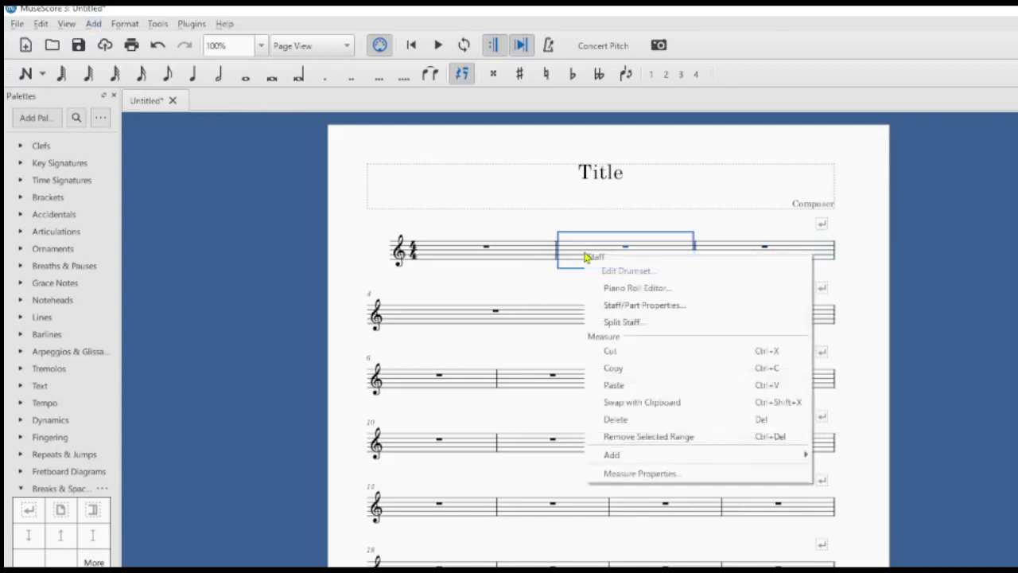
click(616, 393)
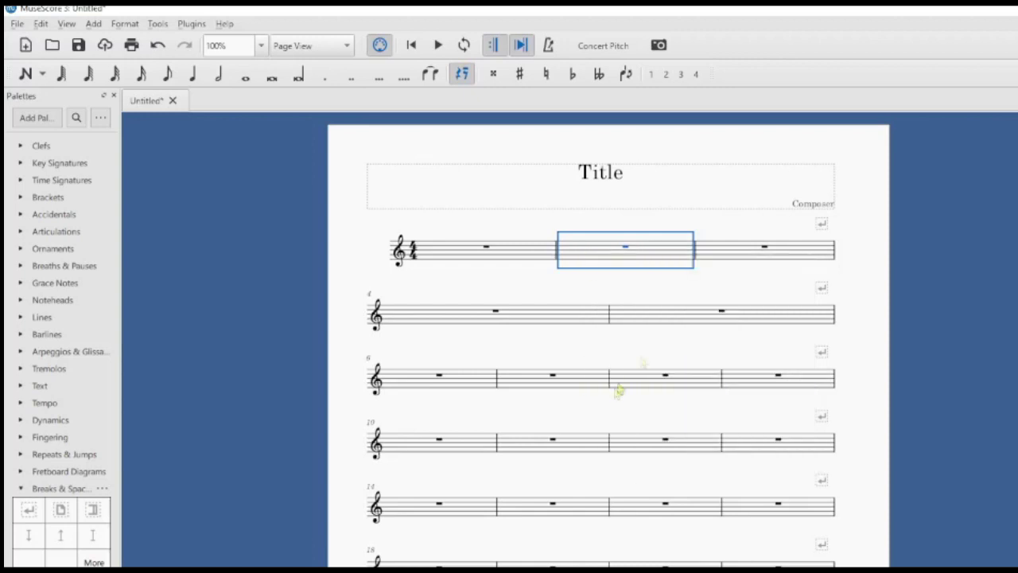
click(739, 259)
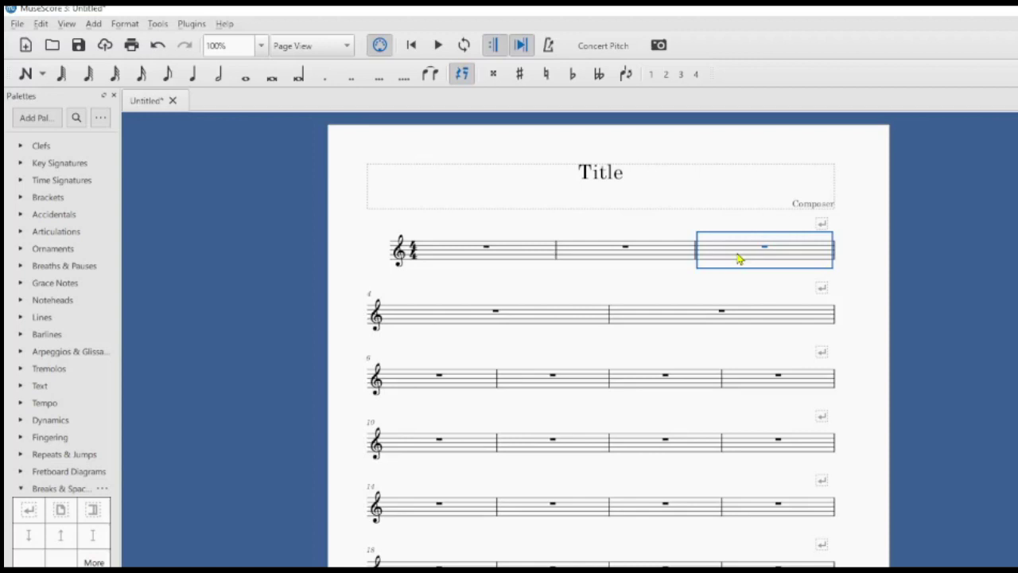
key(Insert)
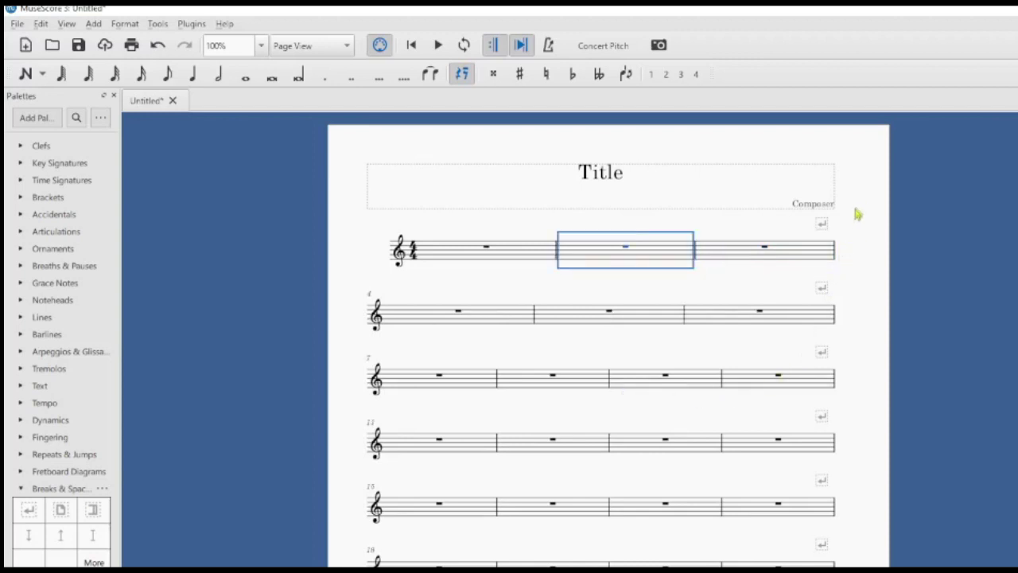
key(ctrl+z)
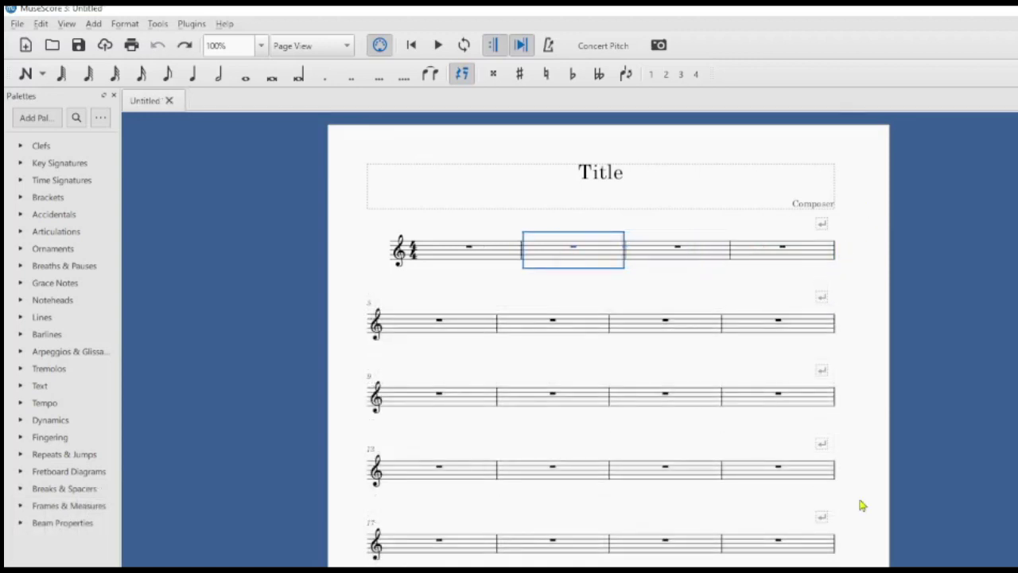